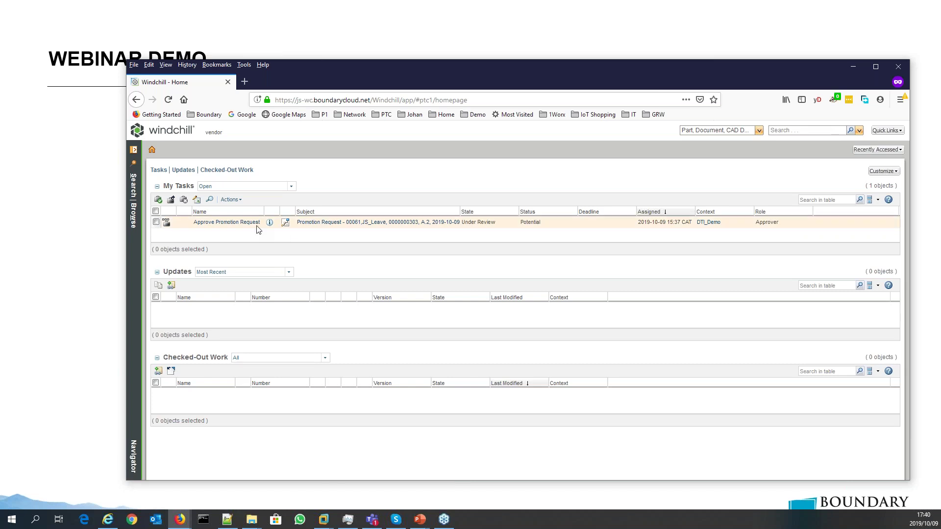
Step: Open the Browse navigator panel over the vendor's Windchill home page
left_click(133, 215)
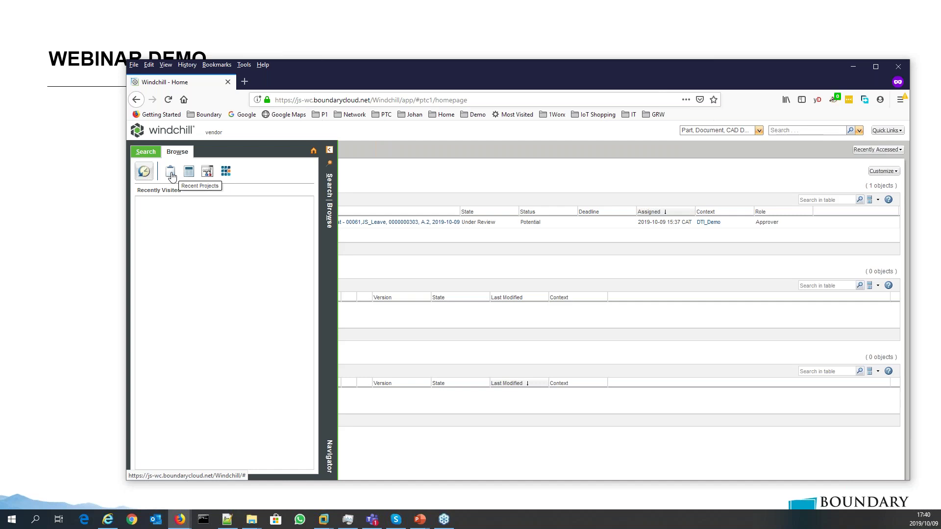
Step: List all recent projects, view the DTI_Demo product, return home, and switch to the other browser's Windchill
left_click(171, 173)
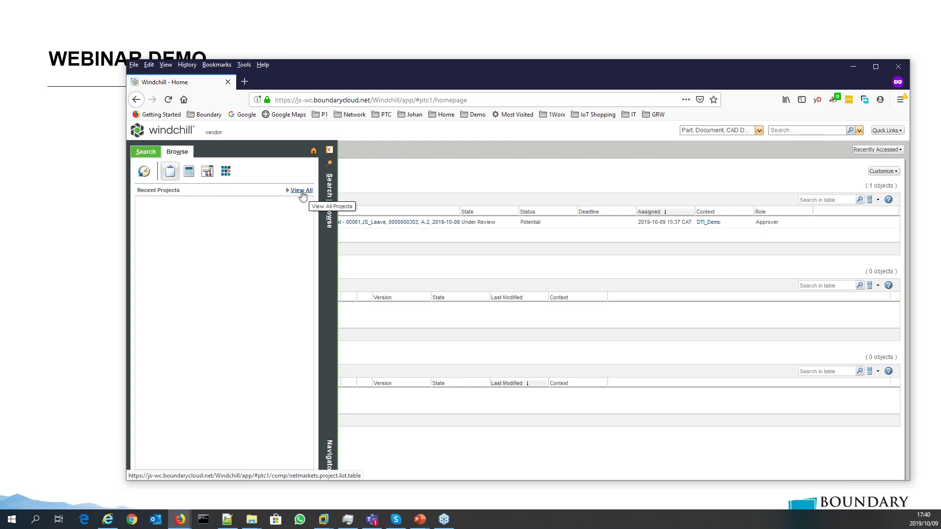
left_click(302, 191)
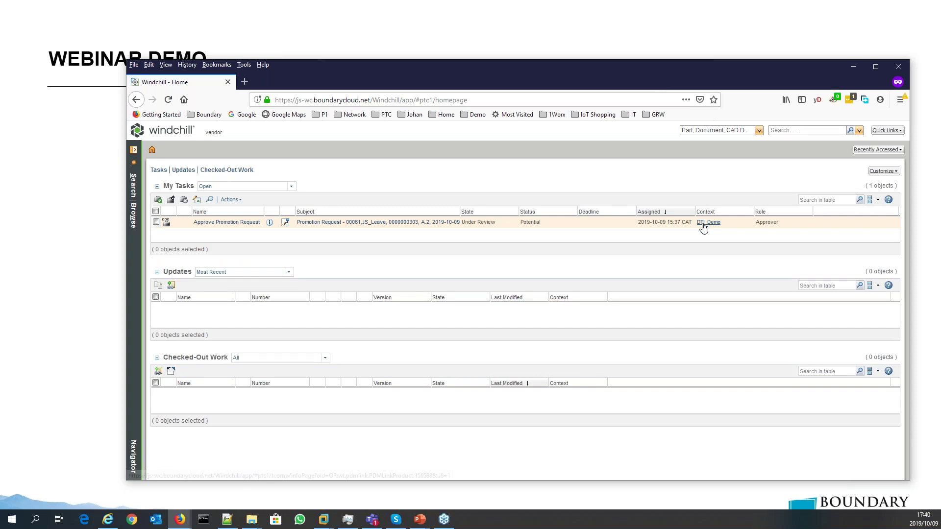
left_click(702, 224)
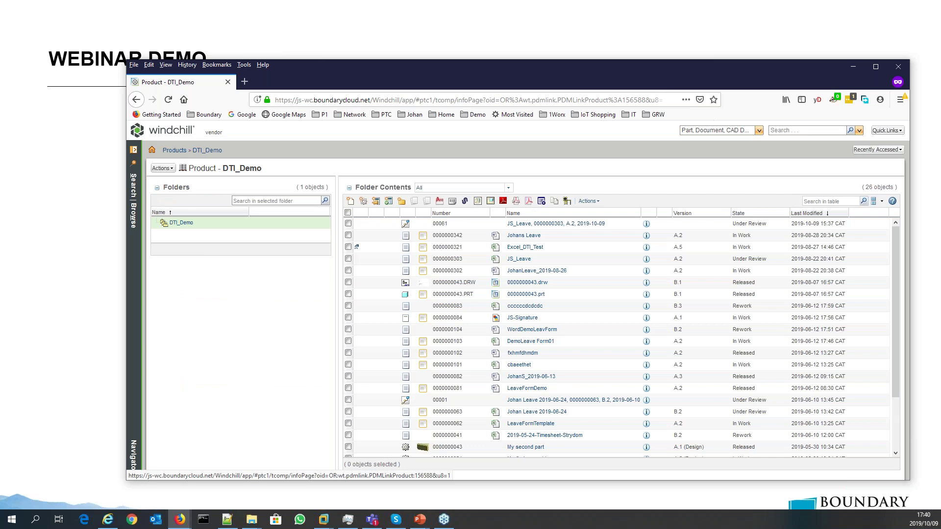
key("alt+Left")
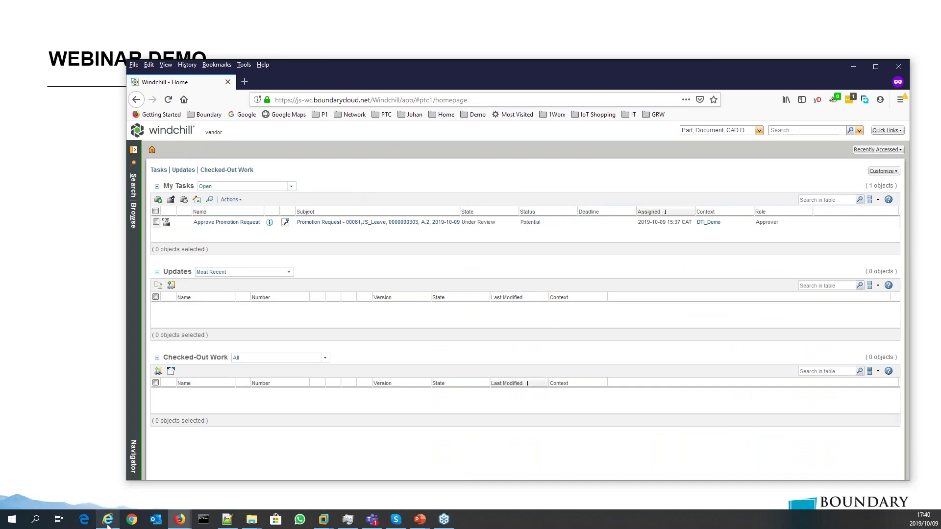
left_click(108, 521)
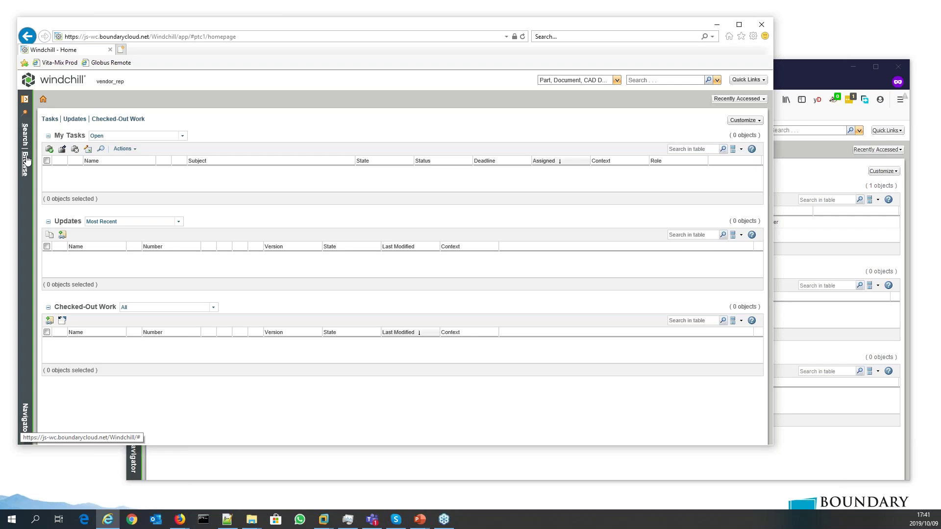
left_click(27, 160)
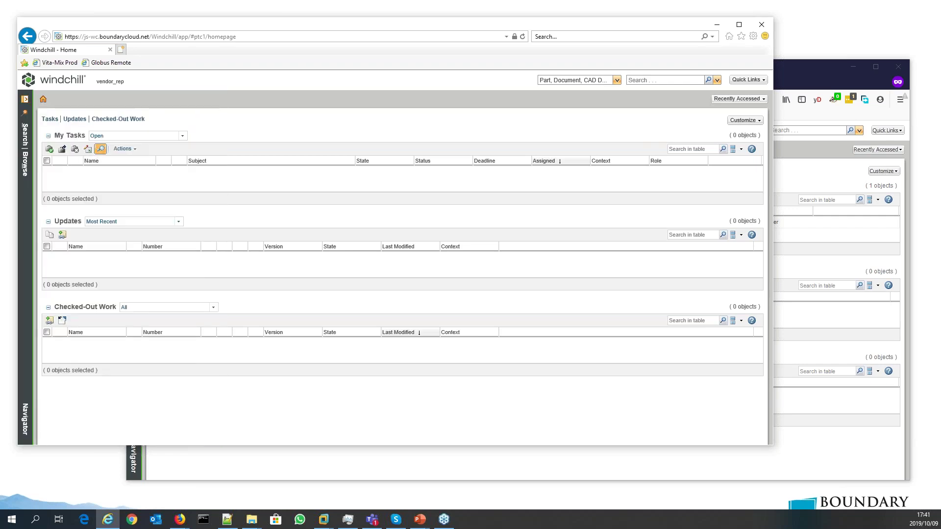
left_click(44, 100)
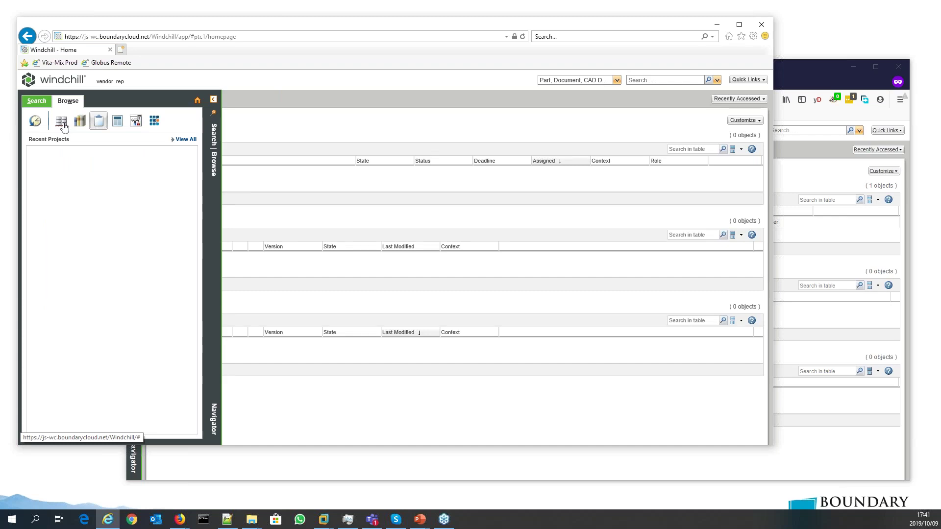
left_click(62, 123)
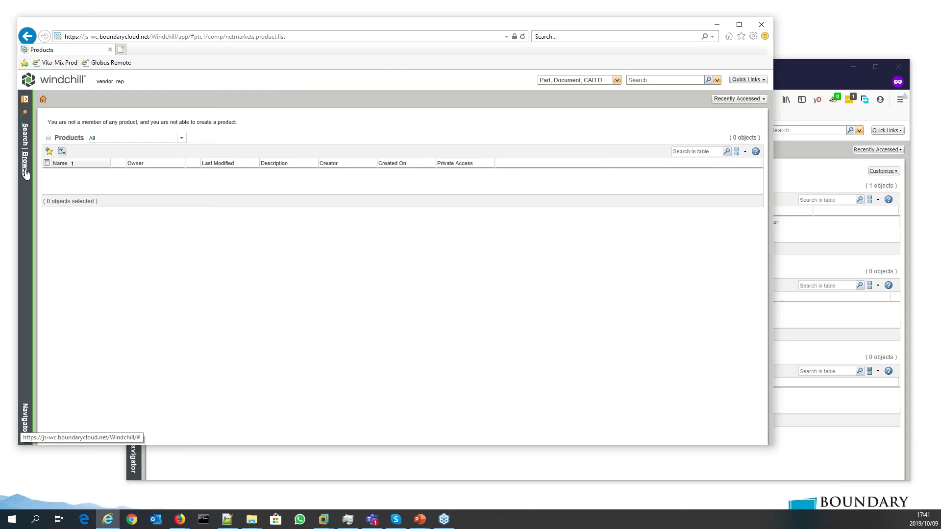
left_click(25, 171)
left_click(55, 114)
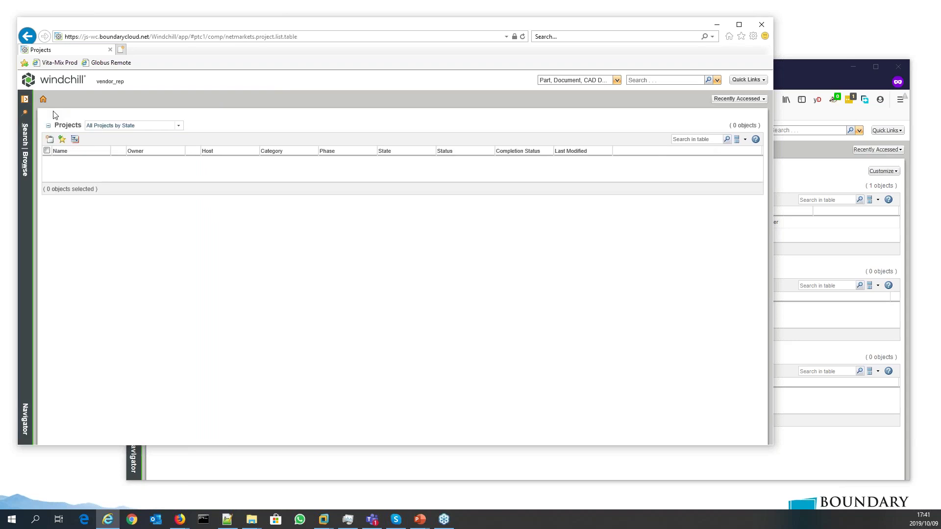
left_click(43, 99)
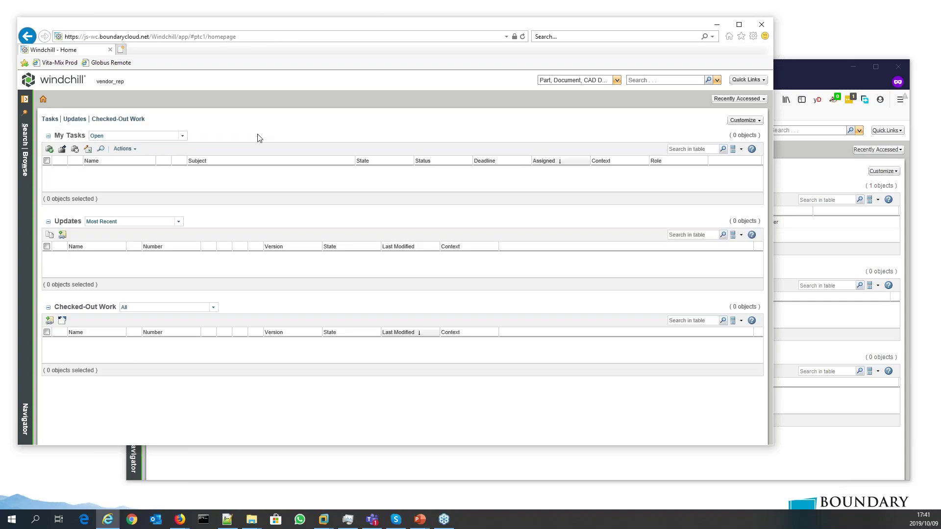
left_click(324, 521)
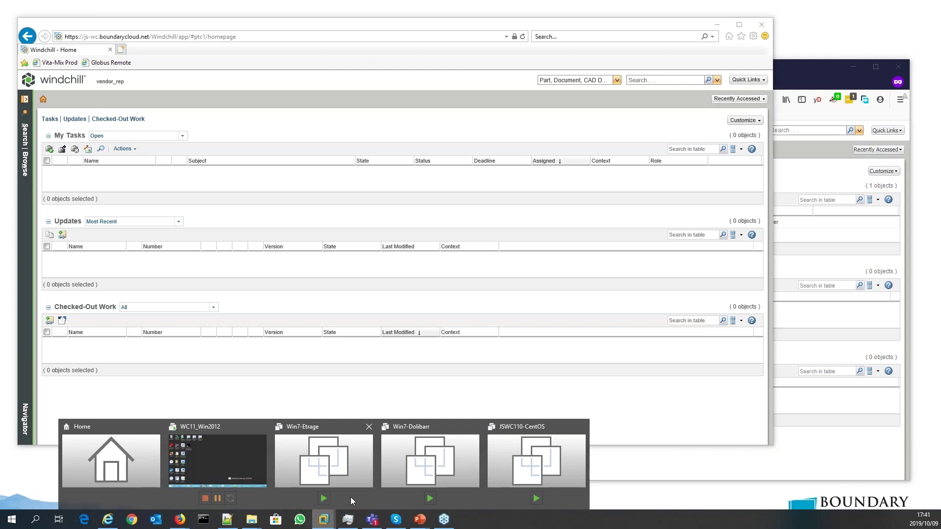
Step: Launch User Replacement for Windchill from the WC11_Win2012 virtual machine desktop
left_click(351, 497)
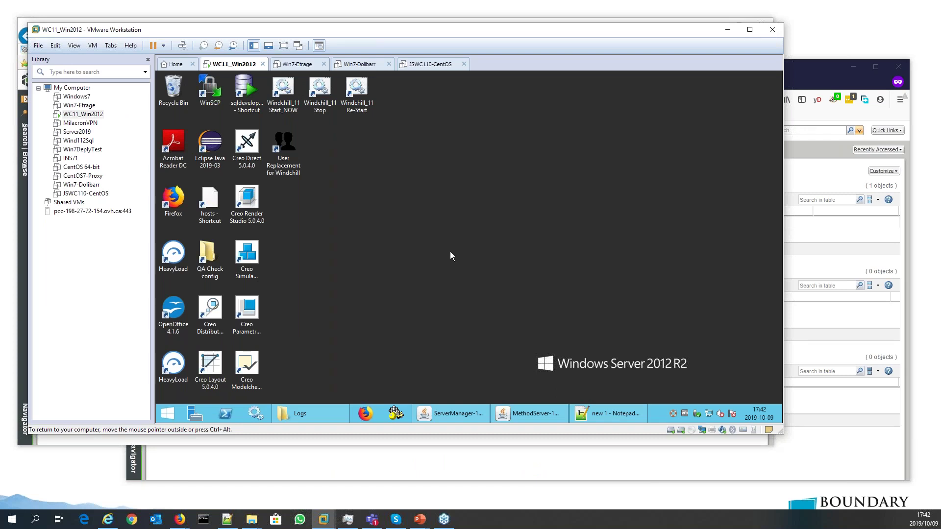
left_click(294, 174)
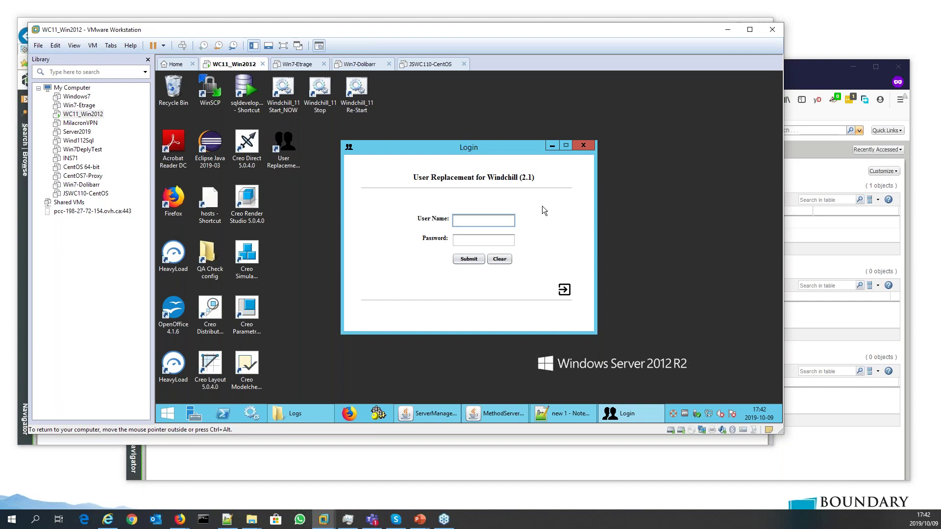
Step: Sign in with the admin user name and password, then fetch the available organisations
key("Tab")
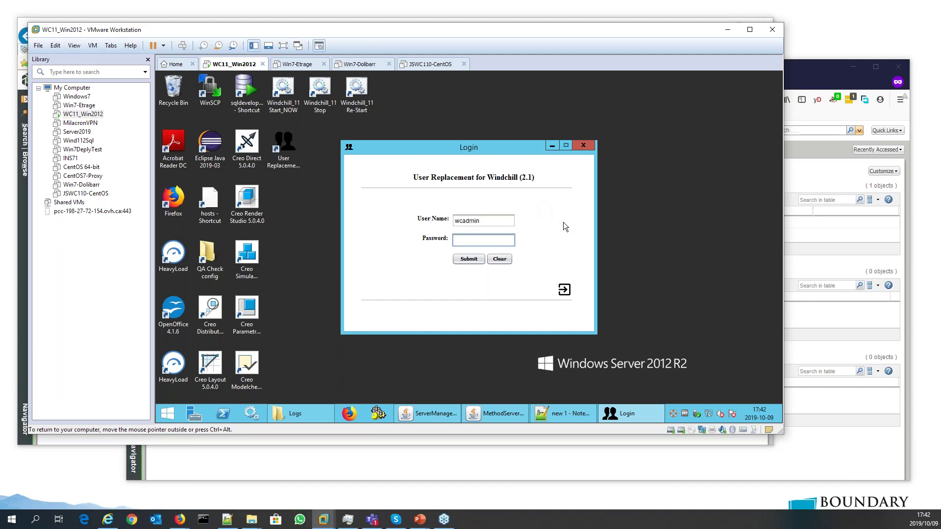
left_click(470, 261)
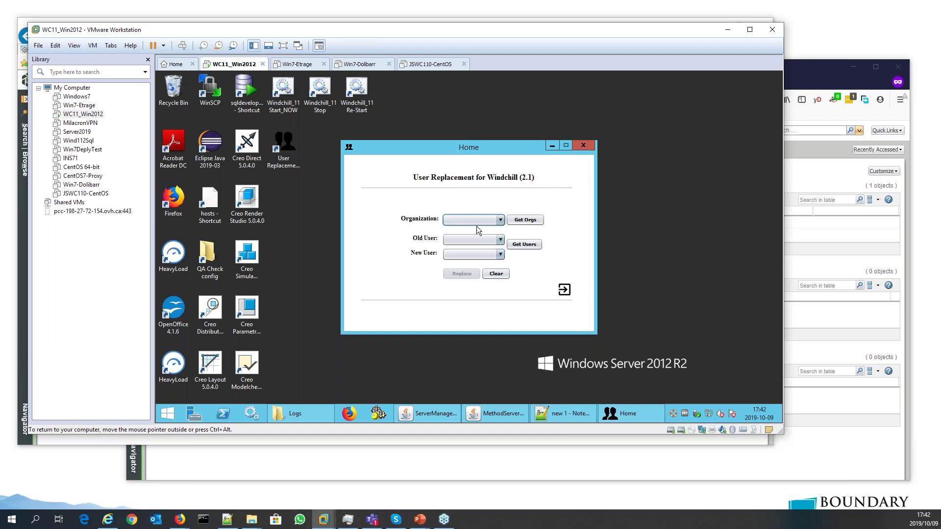
left_click(510, 220)
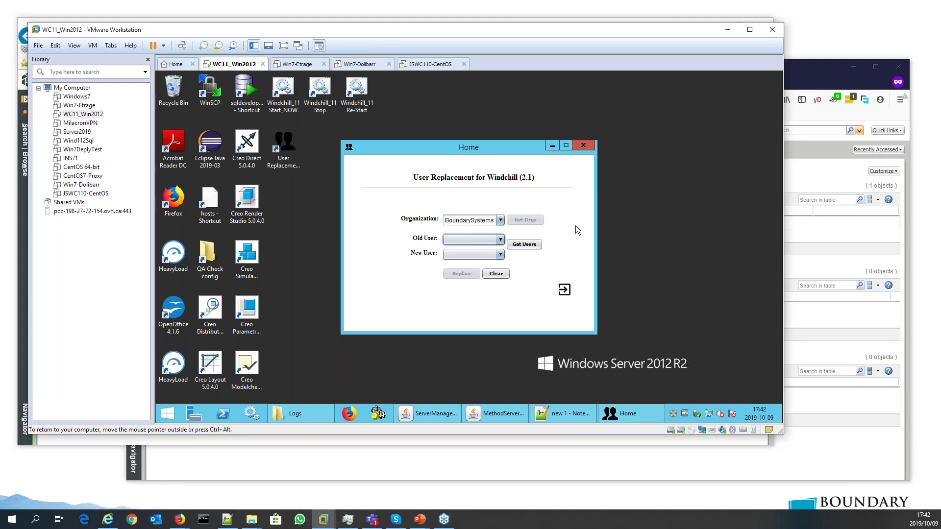
Step: Select the BoundarySystems organisation and load its users
left_click(500, 220)
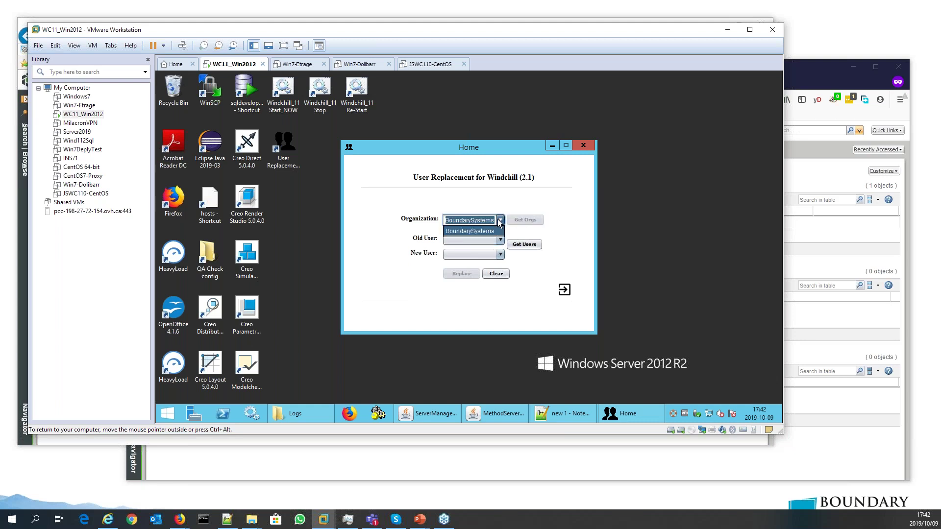
left_click(470, 231)
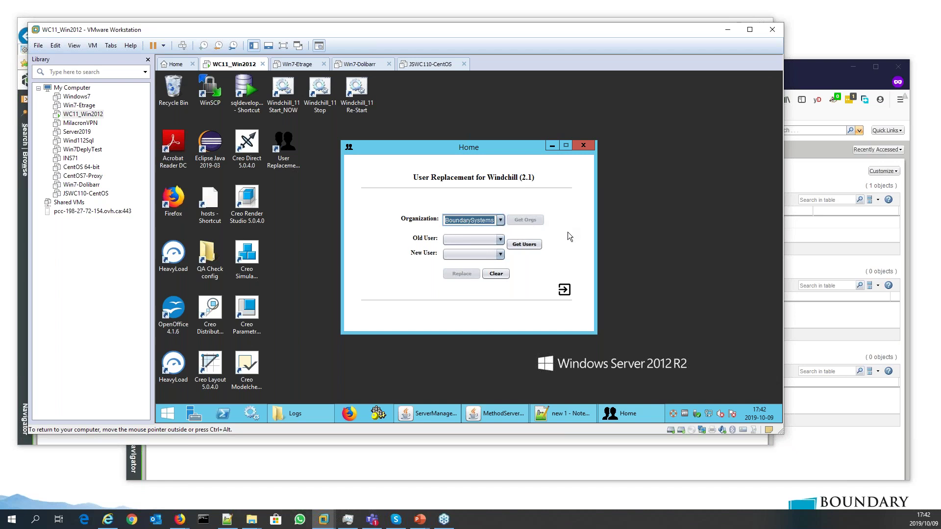
left_click(522, 245)
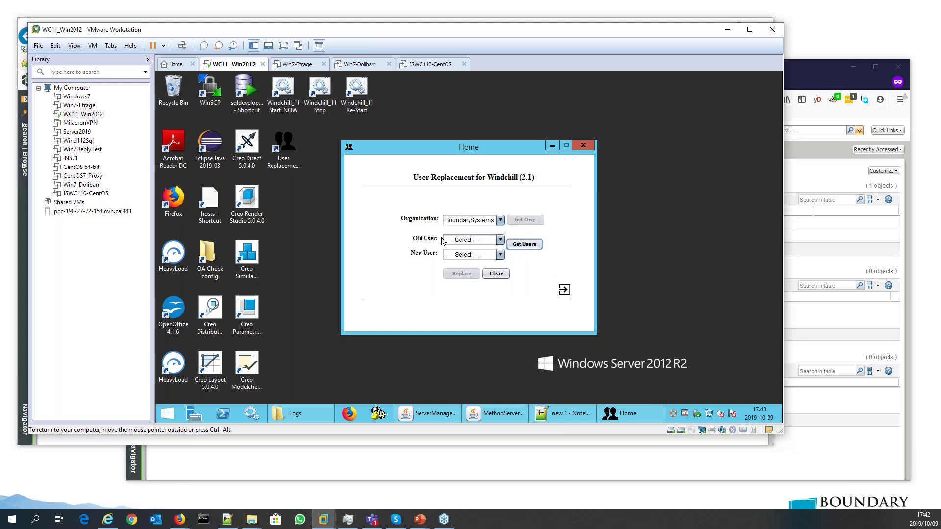
Step: Set vendor as Old User and vendor_rep as New User, then run the replacement
left_click(490, 240)
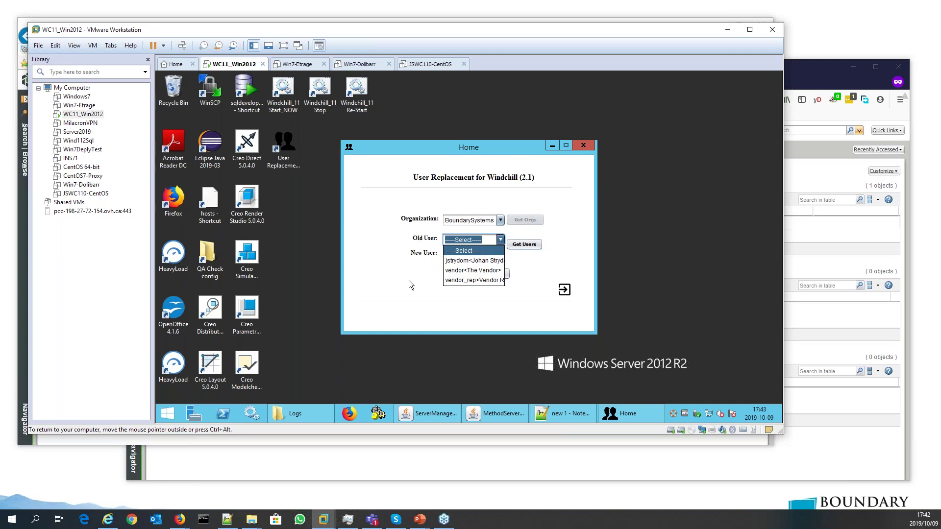
left_click(454, 271)
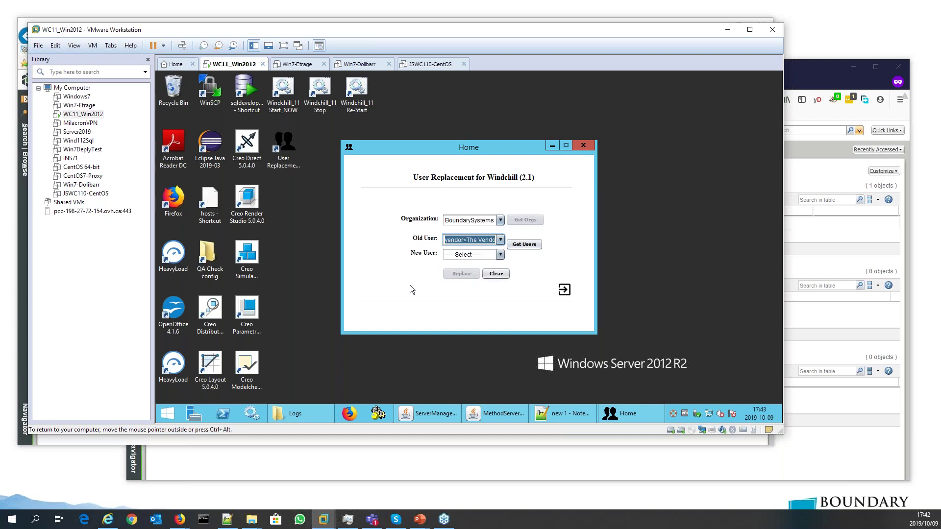
left_click(500, 255)
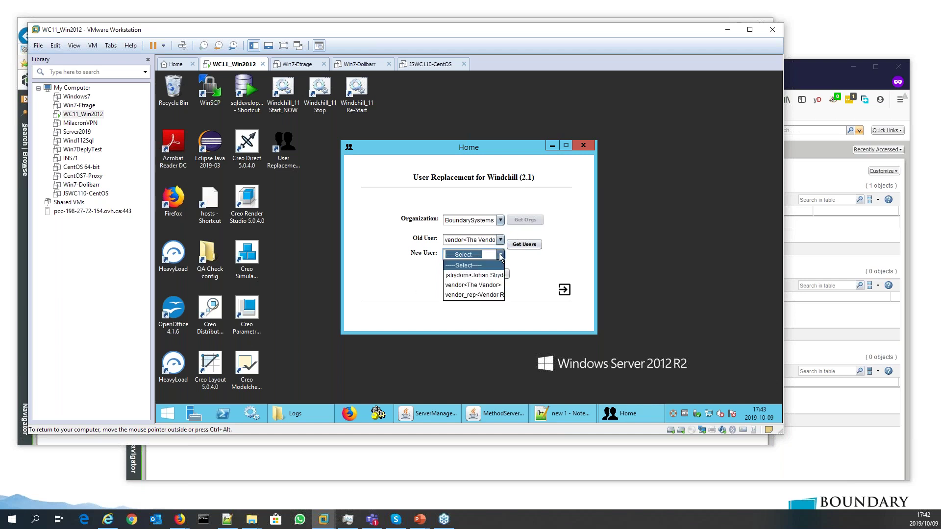
left_click(478, 296)
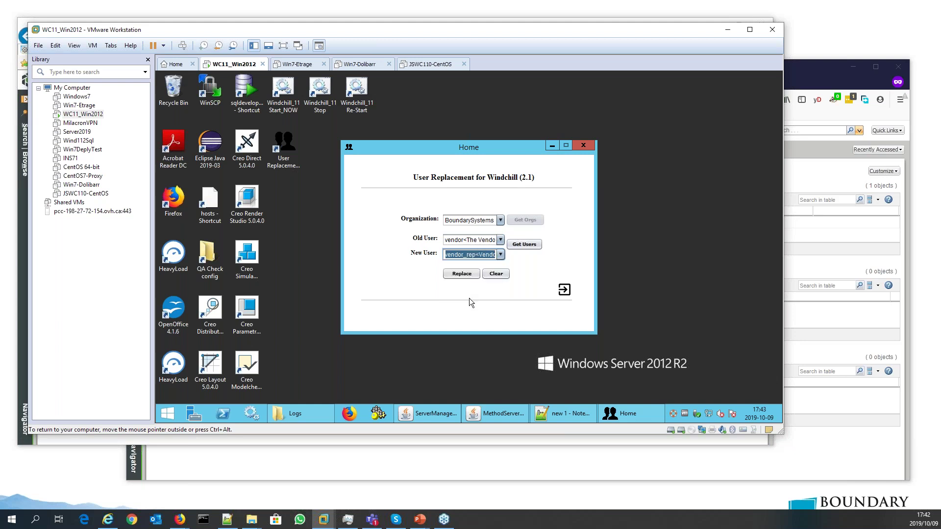
left_click(461, 273)
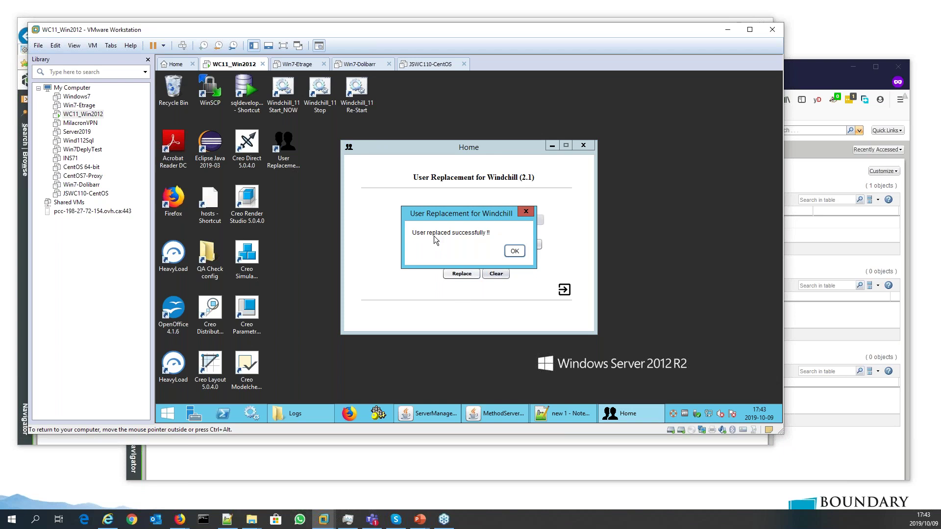
Step: Acknowledge the 'User replaced successfully' confirmation
left_click(515, 250)
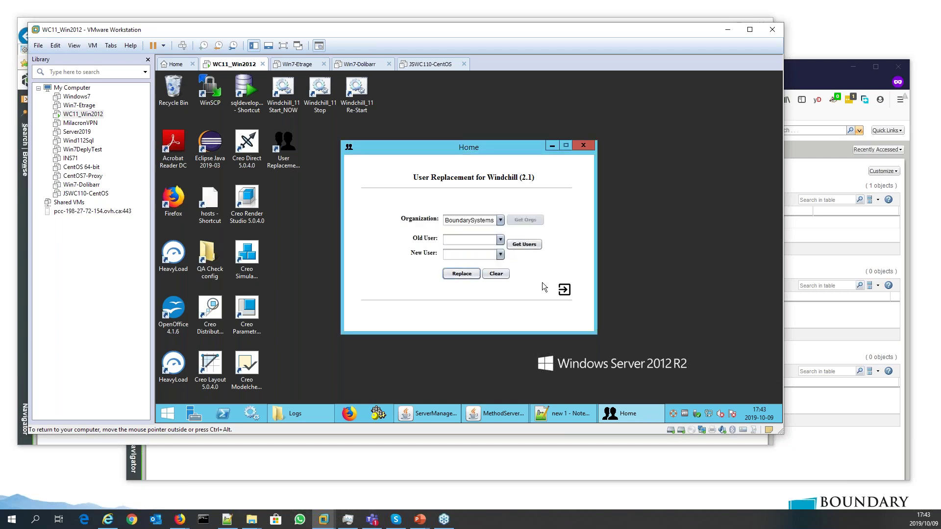
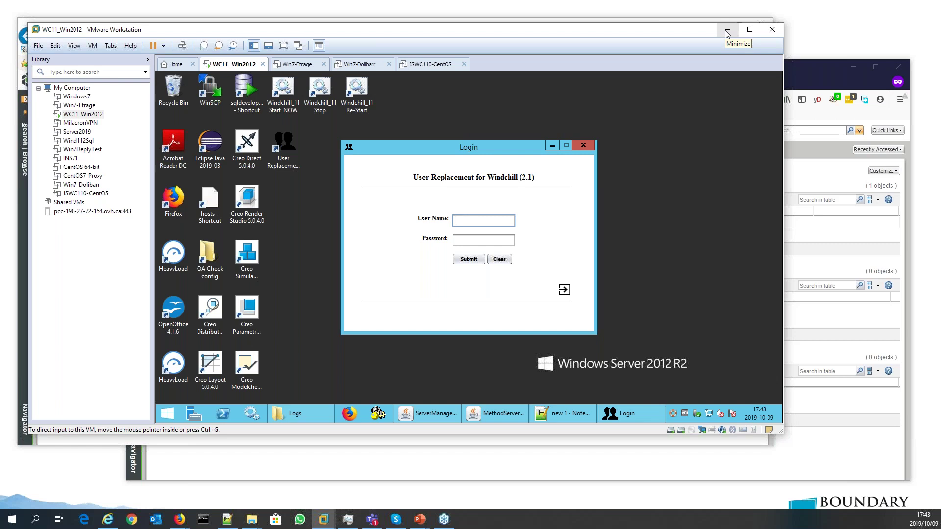
Step: In the vendor_rep session, show the promotion approval task, then list its two products and two projects
left_click(727, 31)
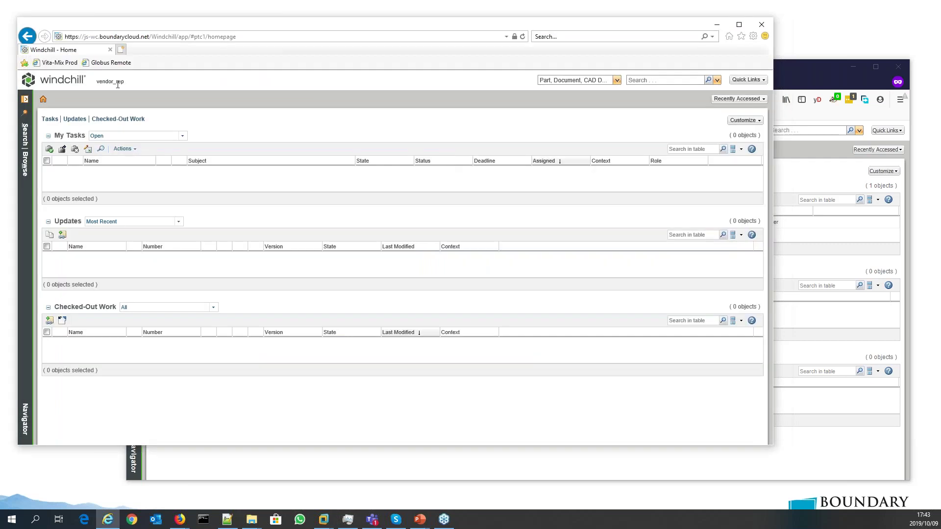
left_click(44, 100)
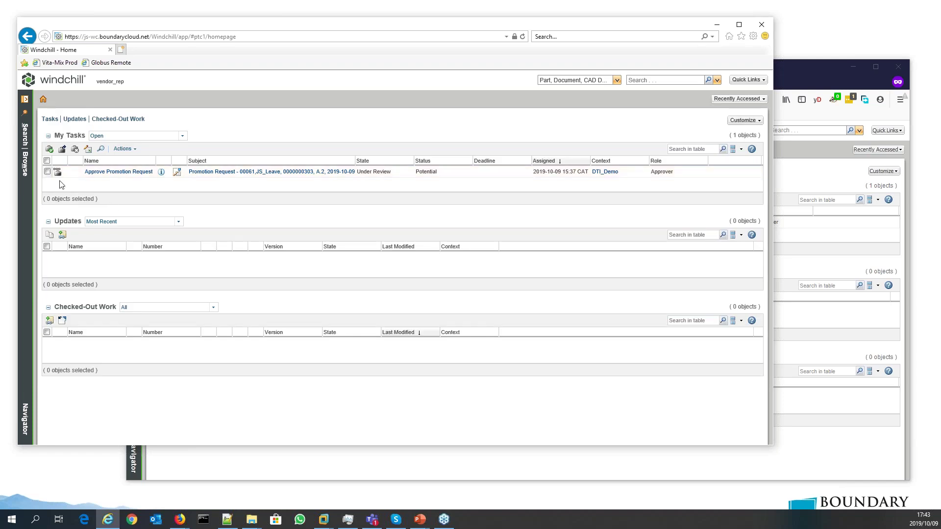
left_click(26, 162)
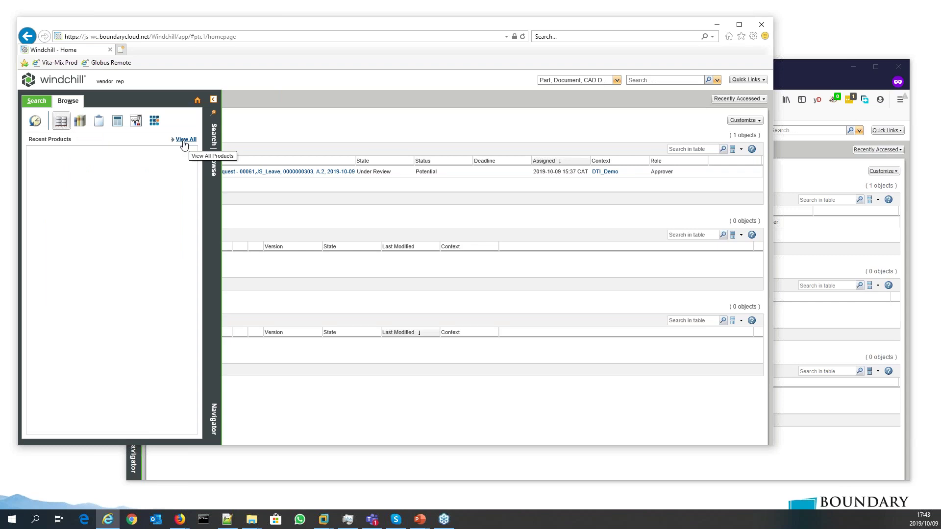
left_click(185, 140)
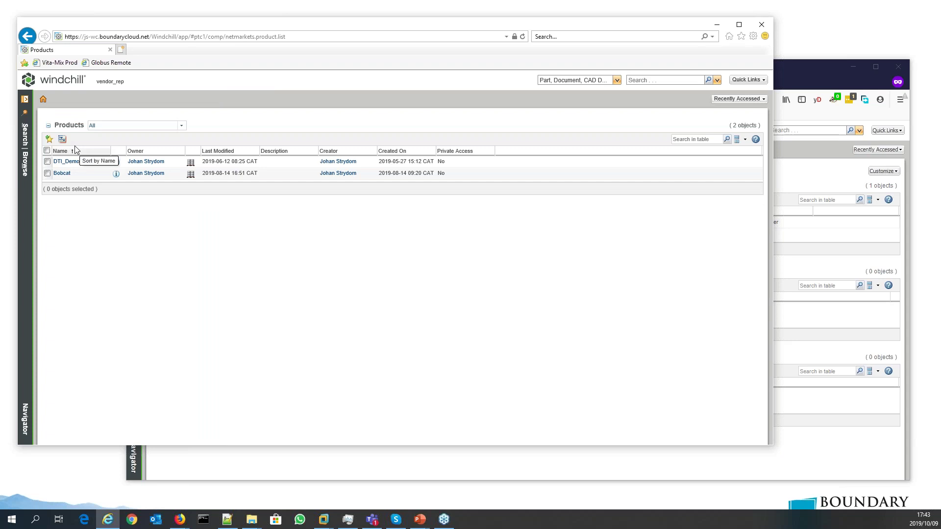
left_click(183, 146)
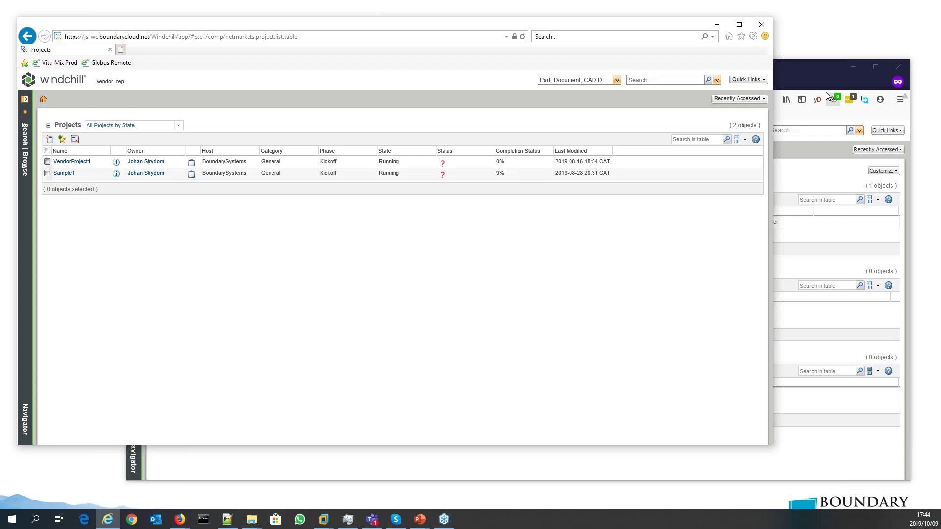
left_click(825, 92)
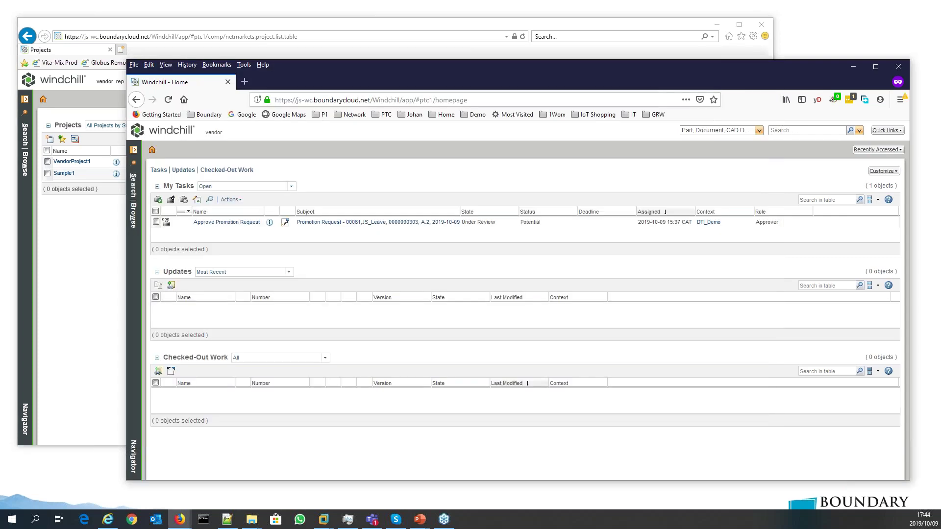
Step: In the Firefox vendor session, show the empty task list and empty projects list, then return Home
left_click(152, 151)
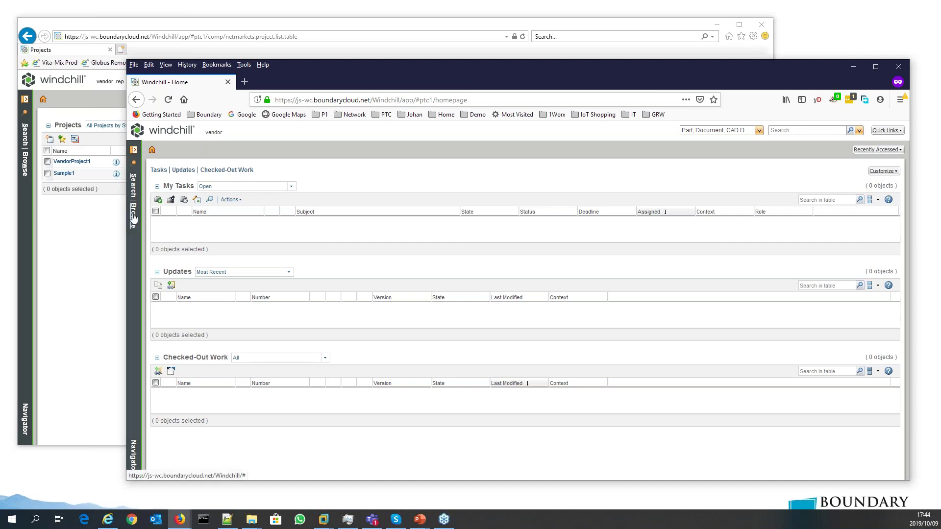
left_click(134, 218)
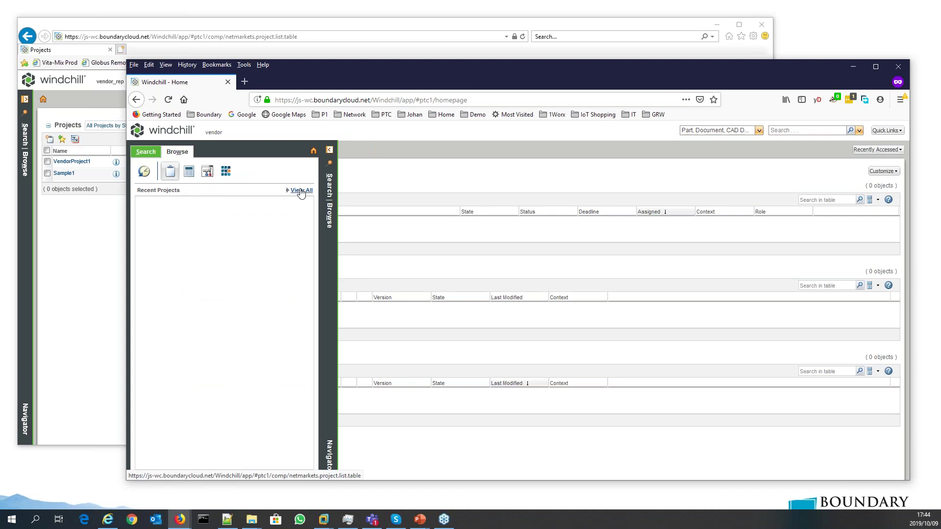
left_click(301, 192)
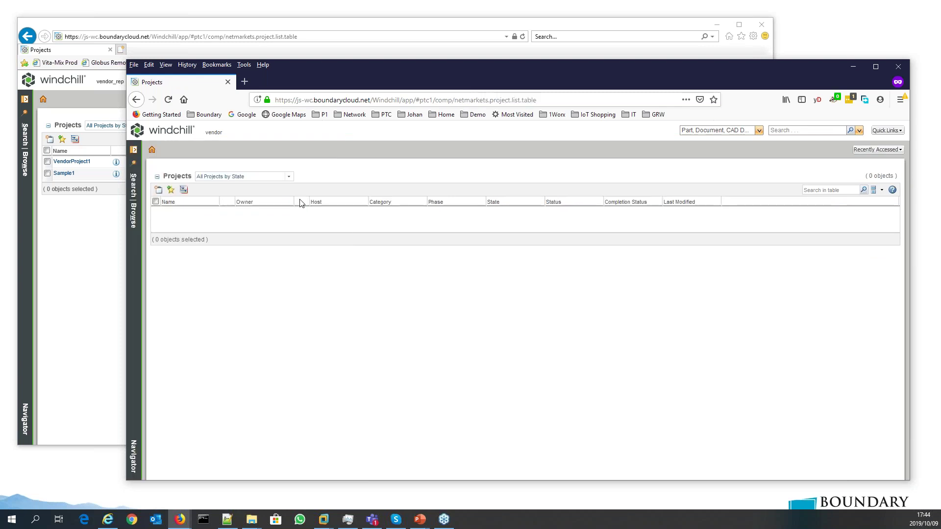
left_click(152, 151)
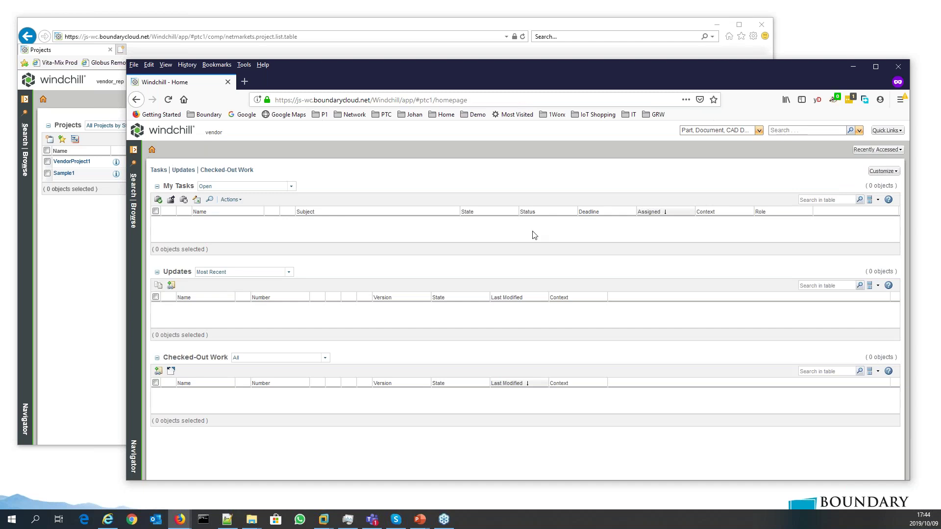